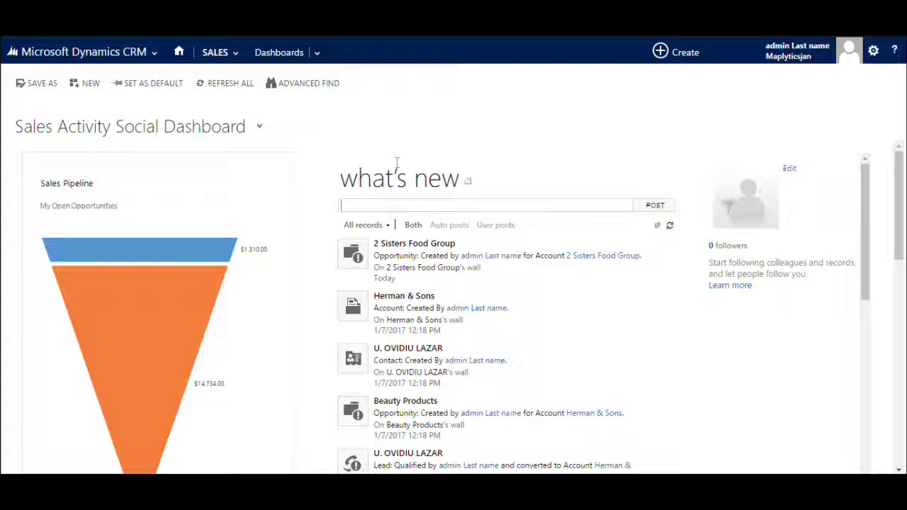
Open the Active Entity Maps list from the Maplytics tiles in Settings.
{"action": "left_click", "coordinate": [106, 52]}
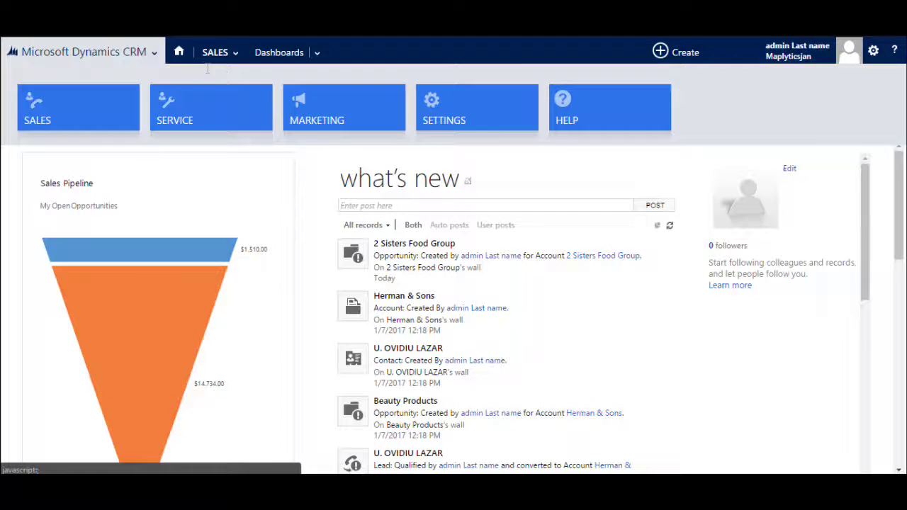
{"action": "left_click", "coordinate": [476, 113]}
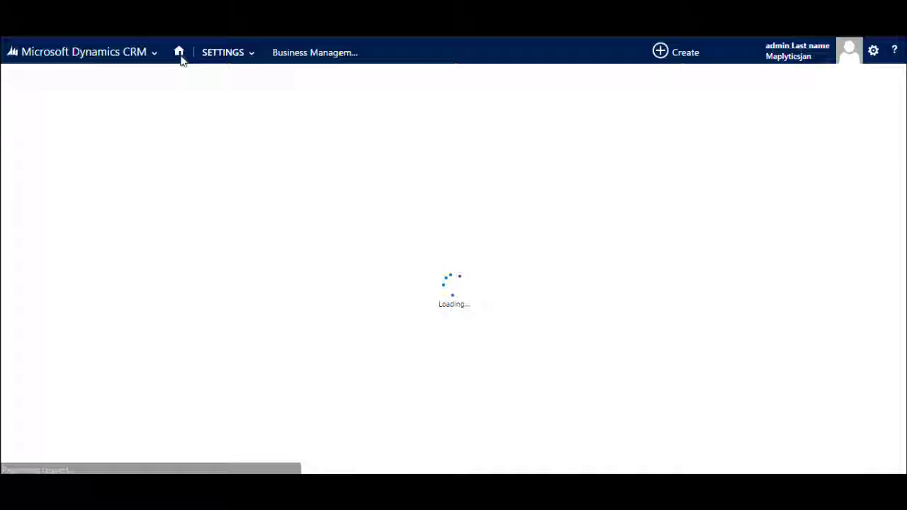
{"action": "scroll", "coordinate": [206, 106], "scroll_direction": "down", "scroll_amount": 5}
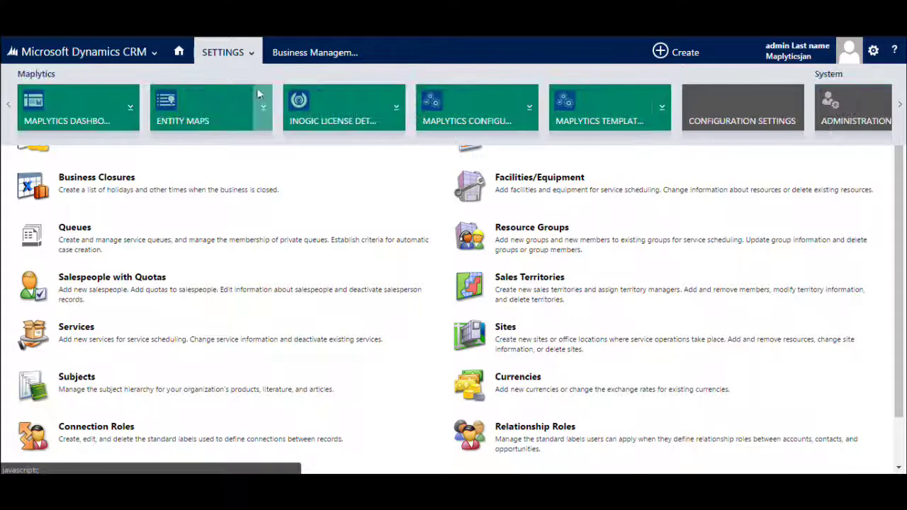
{"action": "left_click", "coordinate": [196, 118]}
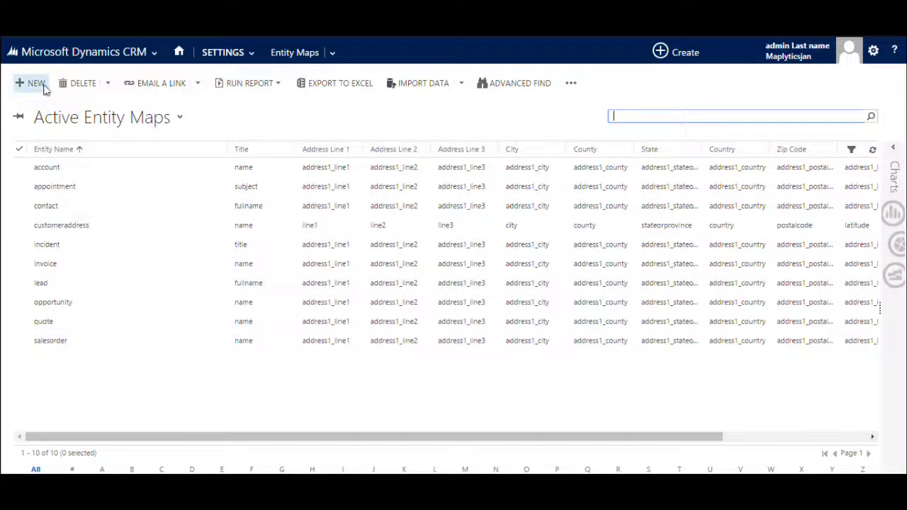
Create a new entity map with Entity Name opportunity and Link To customerid.
{"action": "left_click", "coordinate": [37, 85]}
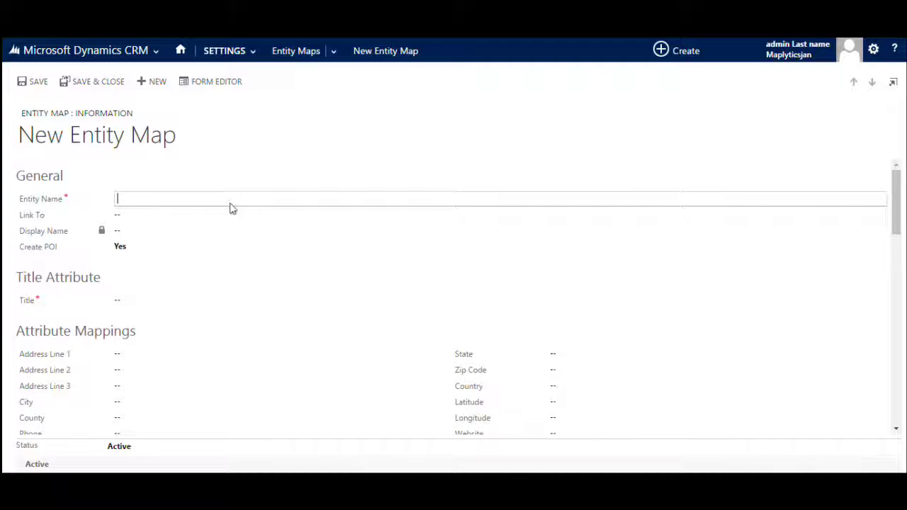
{"action": "type", "text": "opportunity"}
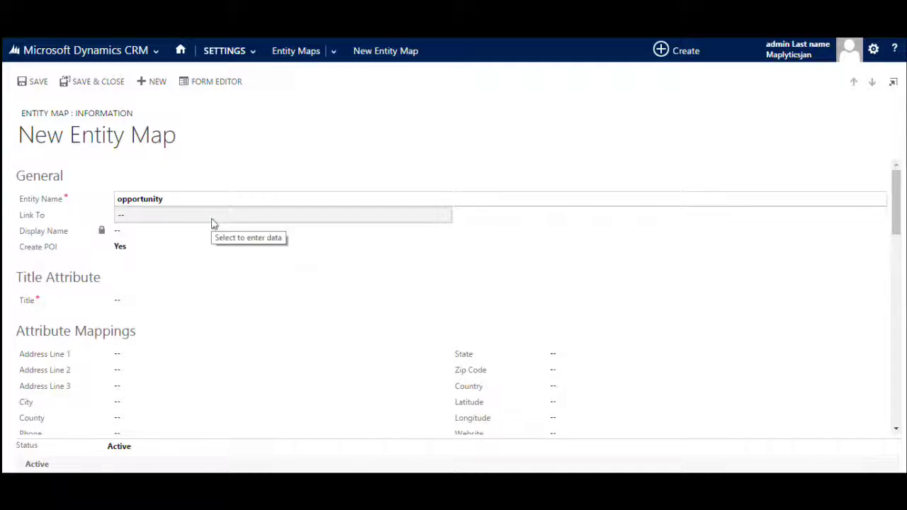
{"action": "left_click", "coordinate": [212, 220]}
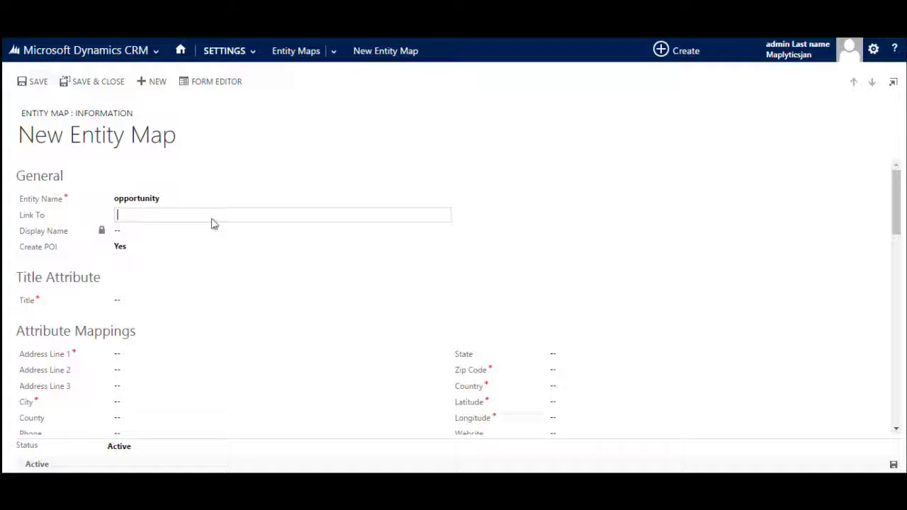
{"action": "type", "text": "custo"}
{"action": "type", "text": "merid"}
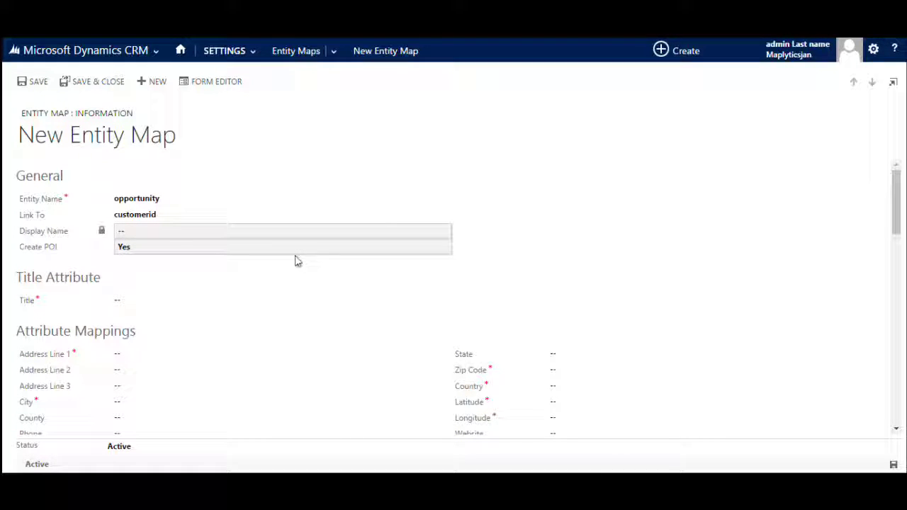
Set the opportunity map's Title attribute to name, keeping Create POI at Yes.
{"action": "left_click", "coordinate": [170, 248]}
{"action": "left_click", "coordinate": [170, 252]}
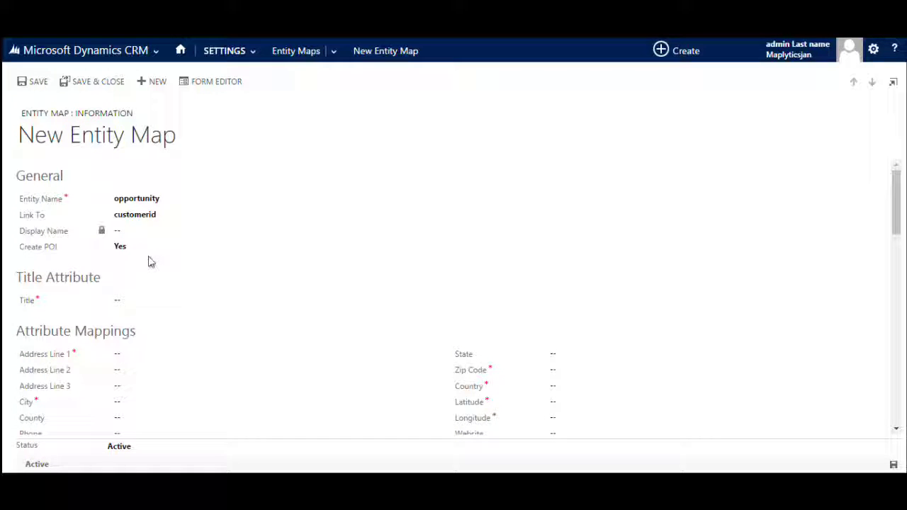
{"action": "left_click", "coordinate": [206, 303]}
{"action": "type", "text": "name"}
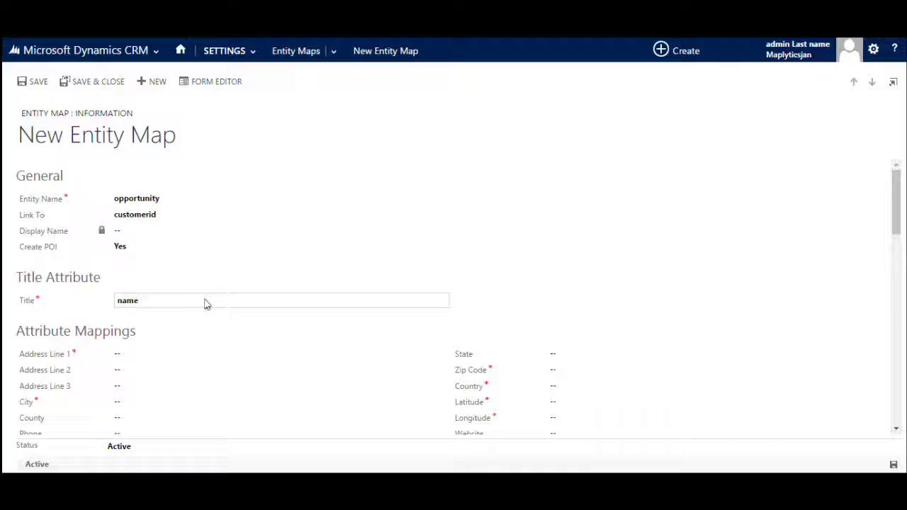
{"action": "left_click", "coordinate": [480, 315]}
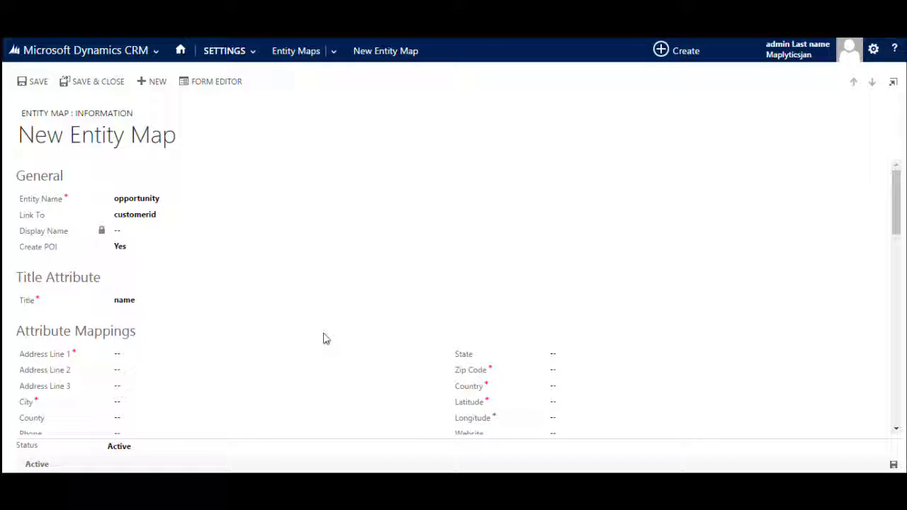
Map Address Lines 1–3 to address1_line1/2/3 and save the entity map.
{"action": "left_click", "coordinate": [212, 349]}
{"action": "type", "text": "address1_line1"}
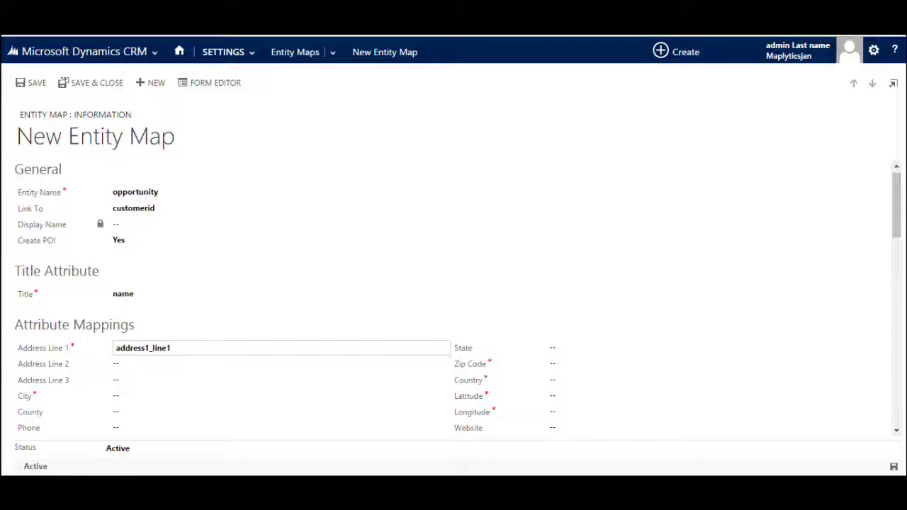
{"action": "key", "text": "Tab"}
{"action": "type", "text": "address1_line2"}
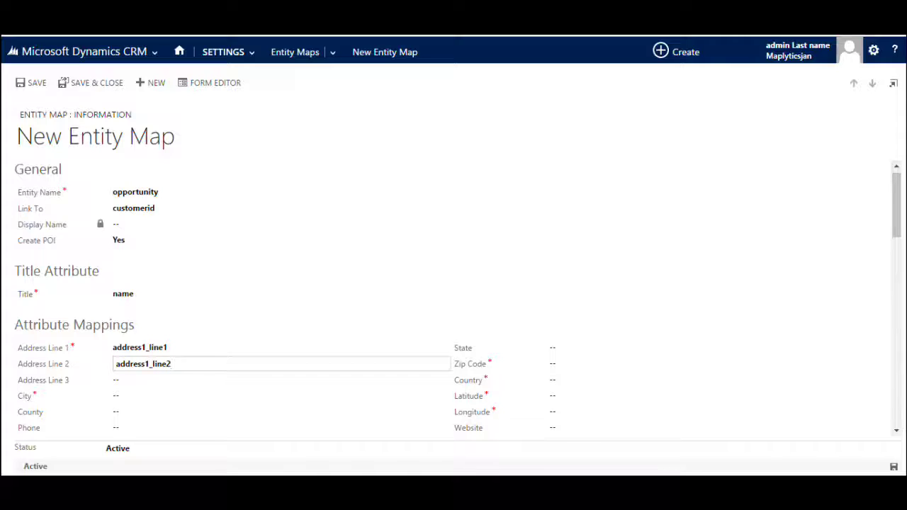
{"action": "key", "text": "Tab"}
{"action": "type", "text": "address1_line3"}
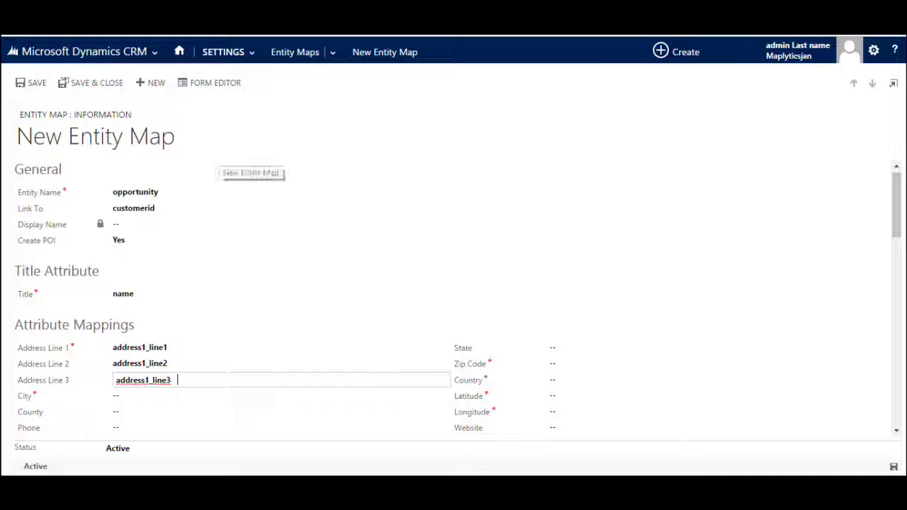
{"action": "key", "text": "ctrl+s"}
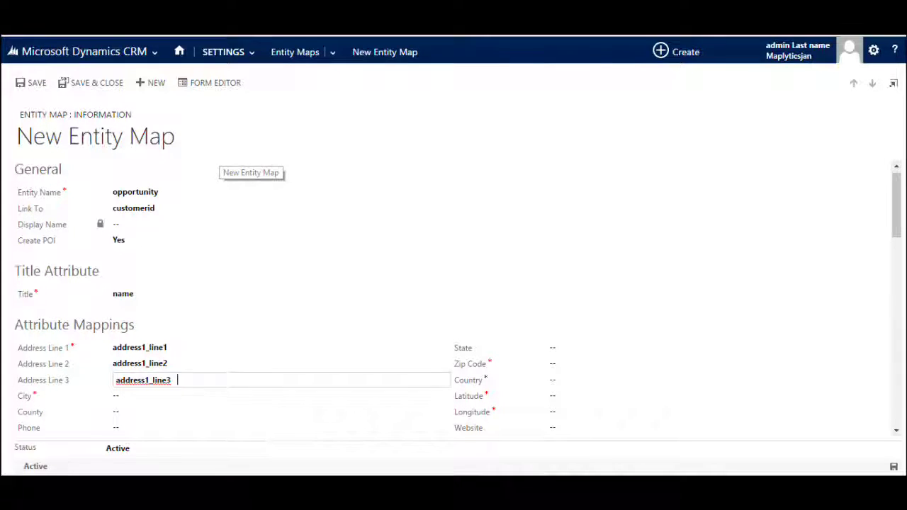
{"action": "left_click_drag", "start_coordinate": [896, 233], "coordinate": [879, 247]}
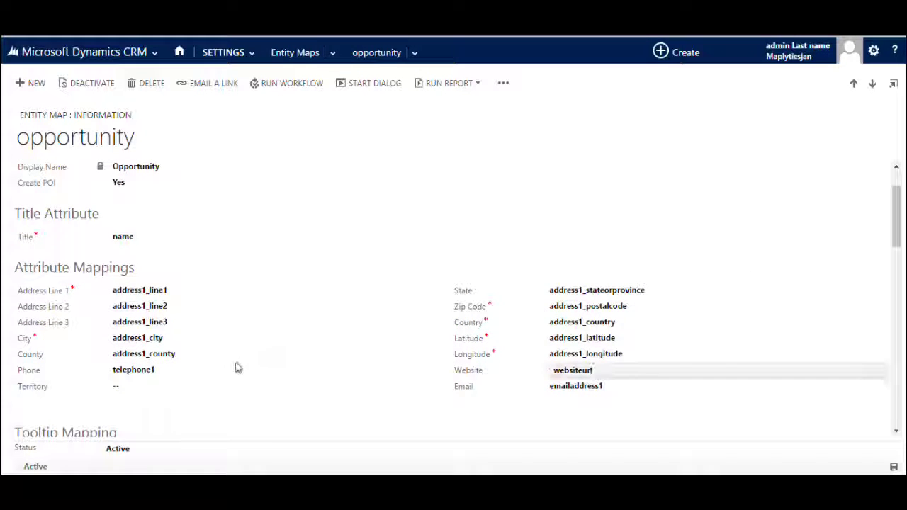
Choose My Open Opportunities as the view for the tooltip mapping.
{"action": "scroll", "coordinate": [482, 307], "scroll_direction": "down", "scroll_amount": 3}
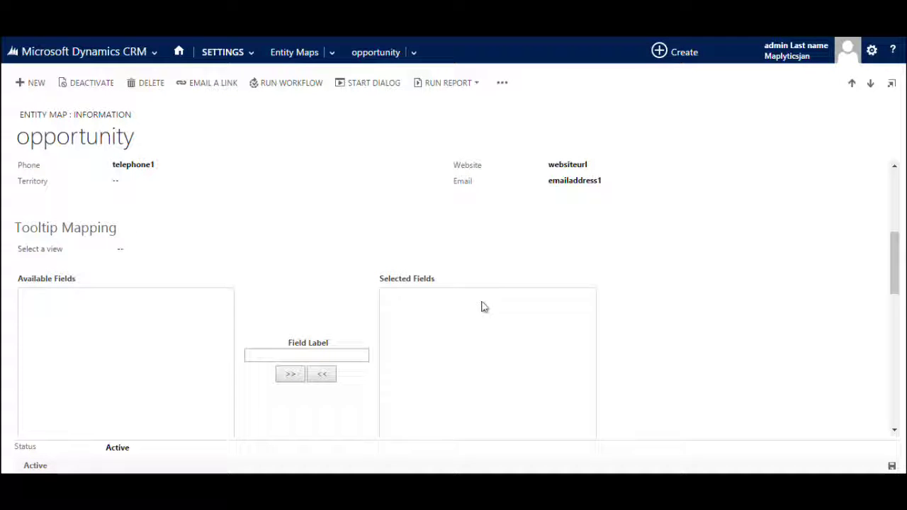
{"action": "left_click", "coordinate": [248, 252]}
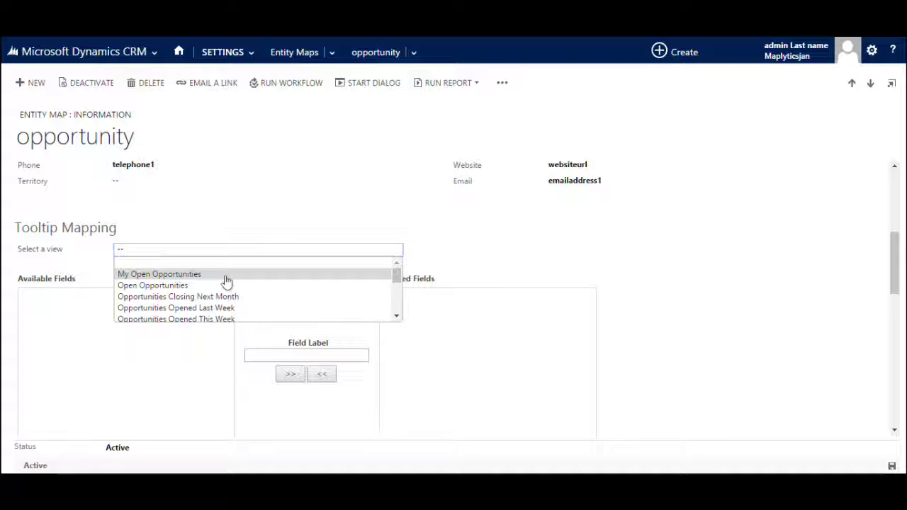
{"action": "left_click", "coordinate": [226, 276]}
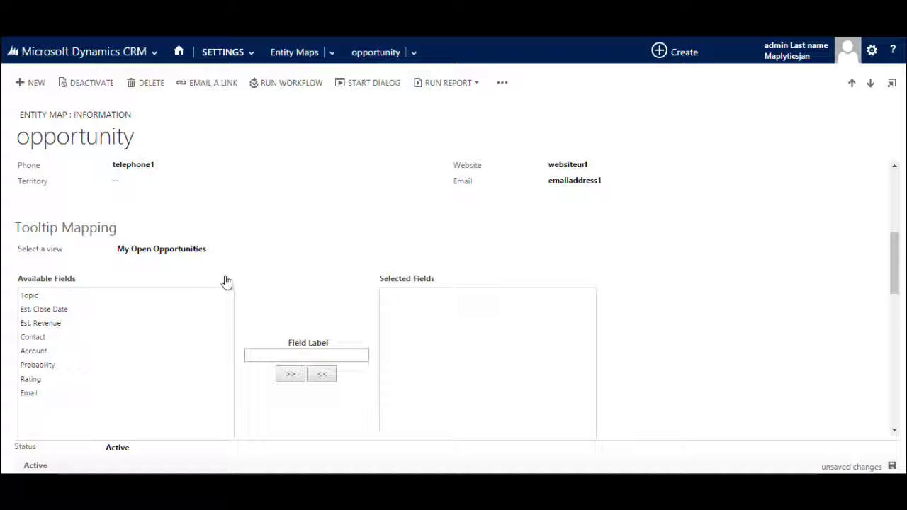
Add Topic, Est. Close Date, Est. Revenue and Contact to the tooltip's selected fields.
{"action": "left_click", "coordinate": [114, 297]}
{"action": "left_click", "coordinate": [290, 373]}
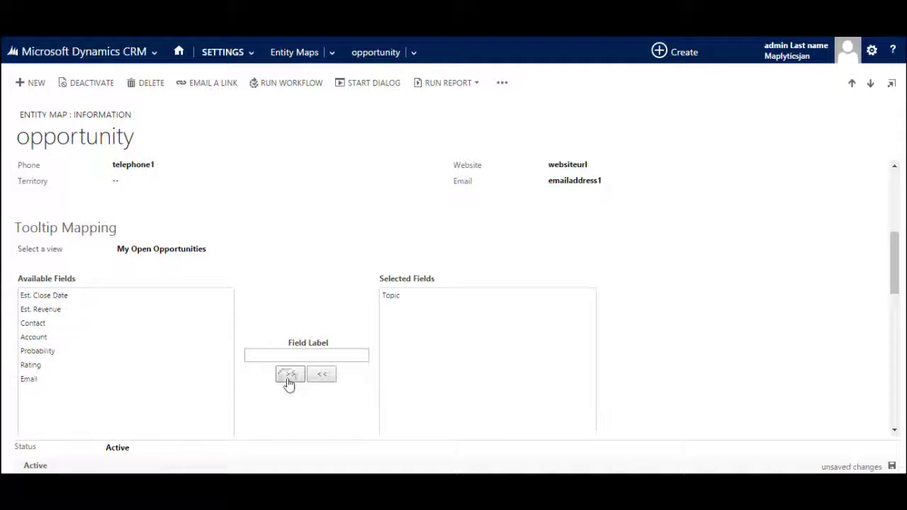
{"action": "left_click", "coordinate": [67, 296]}
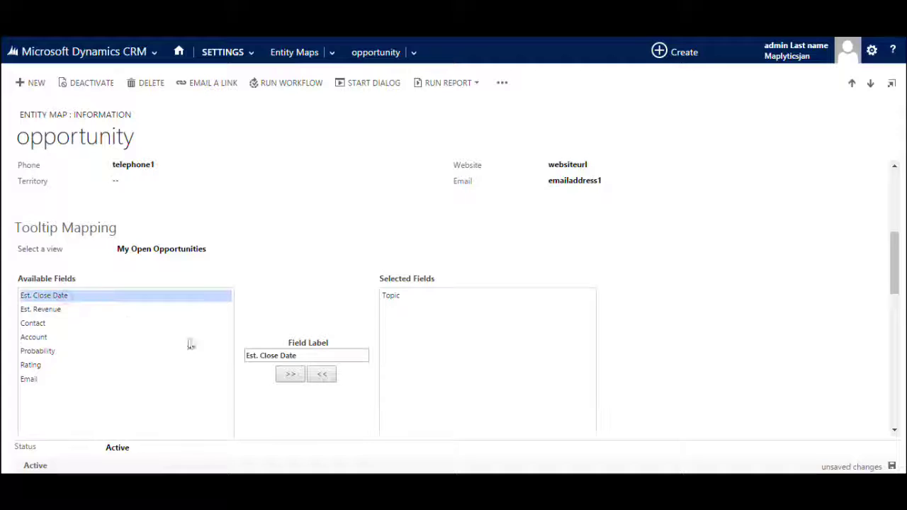
{"action": "left_click", "coordinate": [290, 374]}
{"action": "left_click", "coordinate": [57, 297]}
{"action": "left_click", "coordinate": [290, 374]}
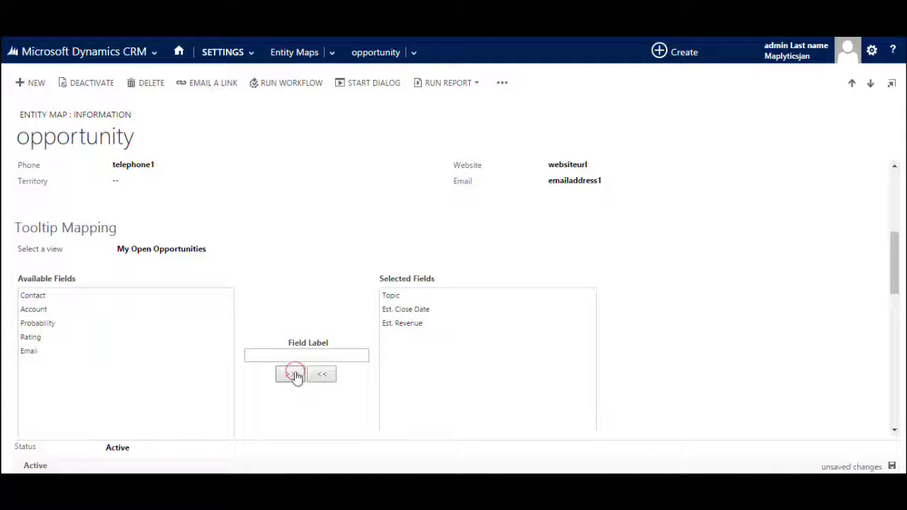
{"action": "left_click", "coordinate": [45, 325]}
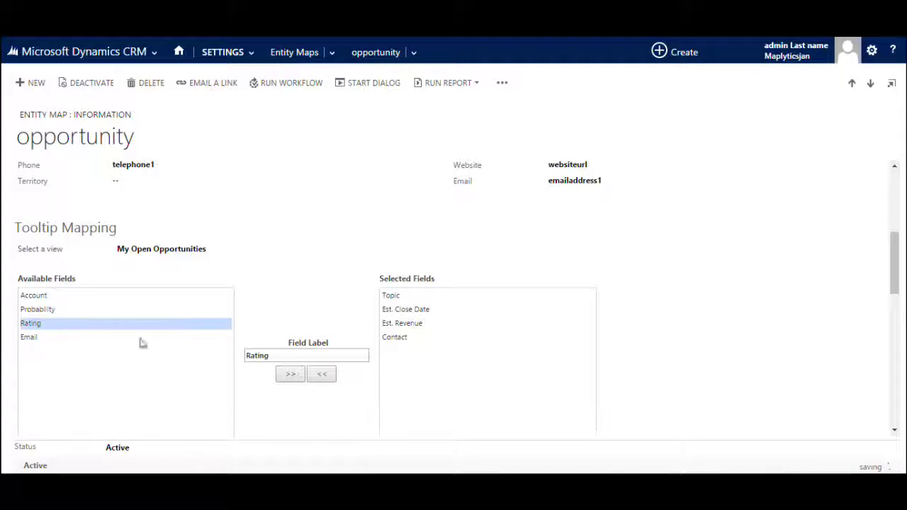
Relabel Rating as 'Rating Given' and add it to the tooltip fields.
{"action": "double_click", "coordinate": [296, 357]}
{"action": "left_click", "coordinate": [297, 360]}
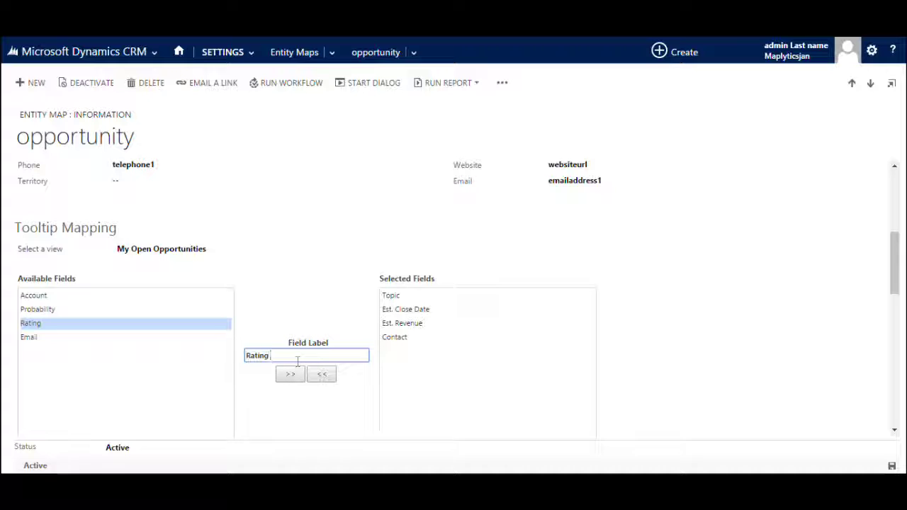
{"action": "type", "text": "Given"}
{"action": "left_click", "coordinate": [290, 373]}
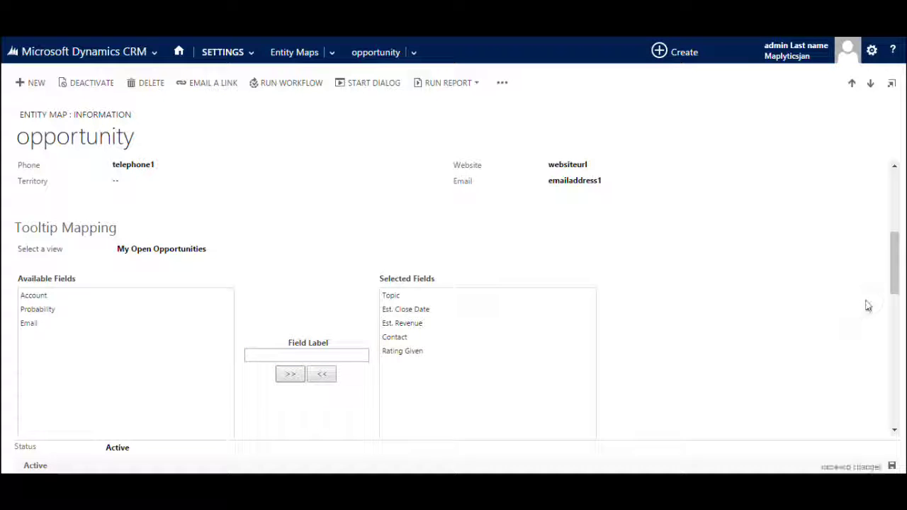
{"action": "left_click_drag", "start_coordinate": [894, 281], "coordinate": [897, 329]}
Save a new category named estimatedvalue for the opportunity map.
{"action": "left_click", "coordinate": [853, 296]}
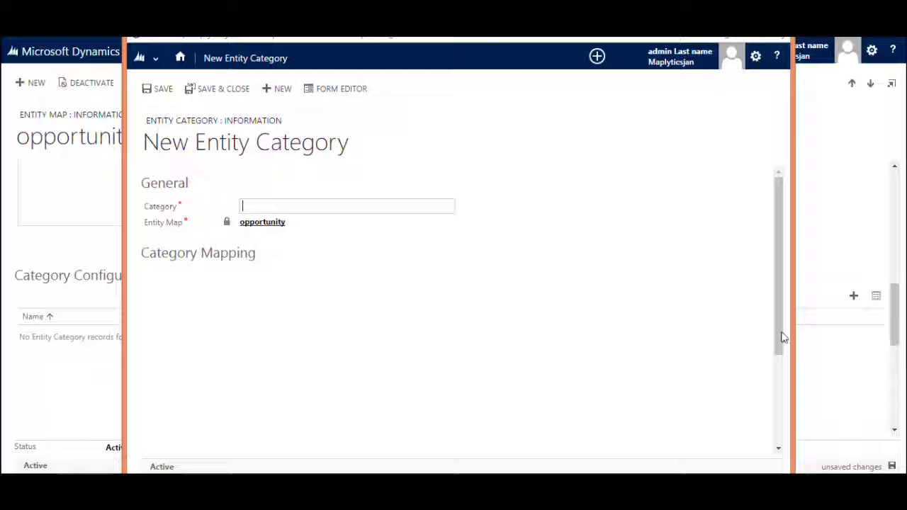
{"action": "type", "text": "esti"}
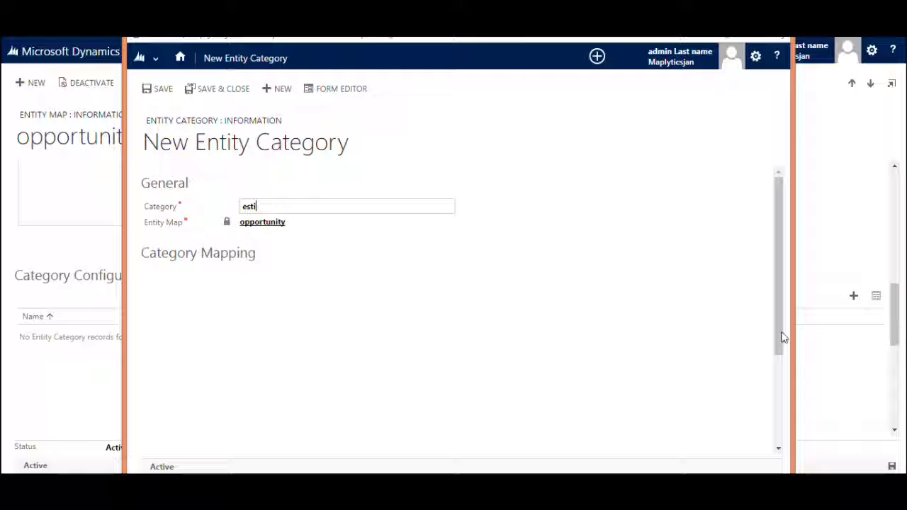
{"action": "type", "text": "matedv"}
{"action": "type", "text": "alue"}
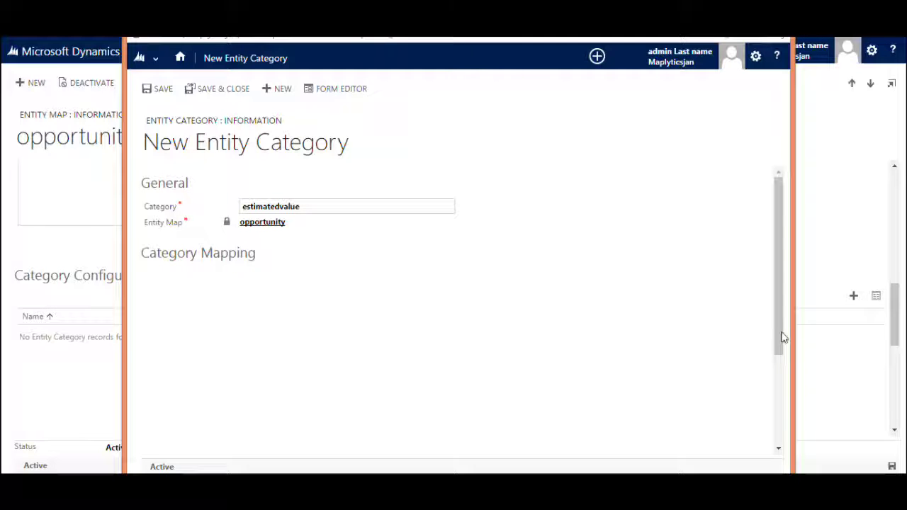
{"action": "left_click", "coordinate": [157, 88]}
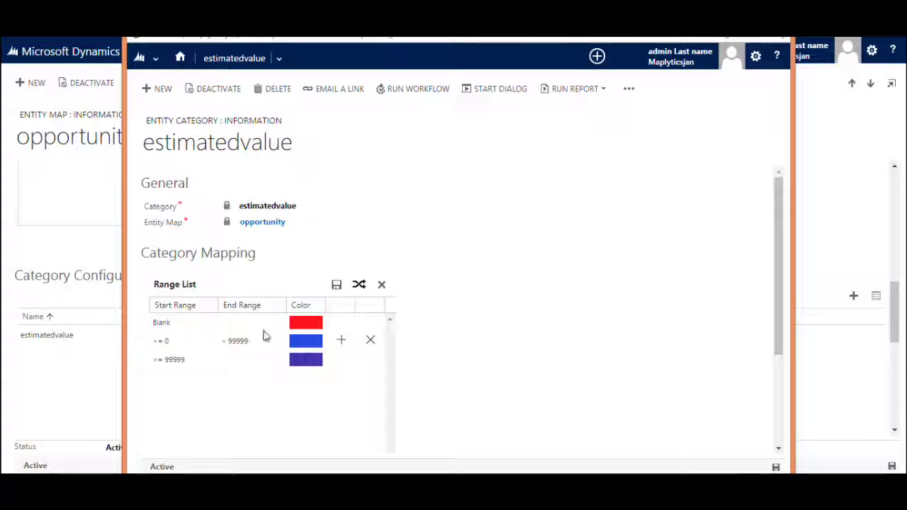
Colour the >= 0 estimated value range grey.
{"action": "left_click", "coordinate": [308, 342]}
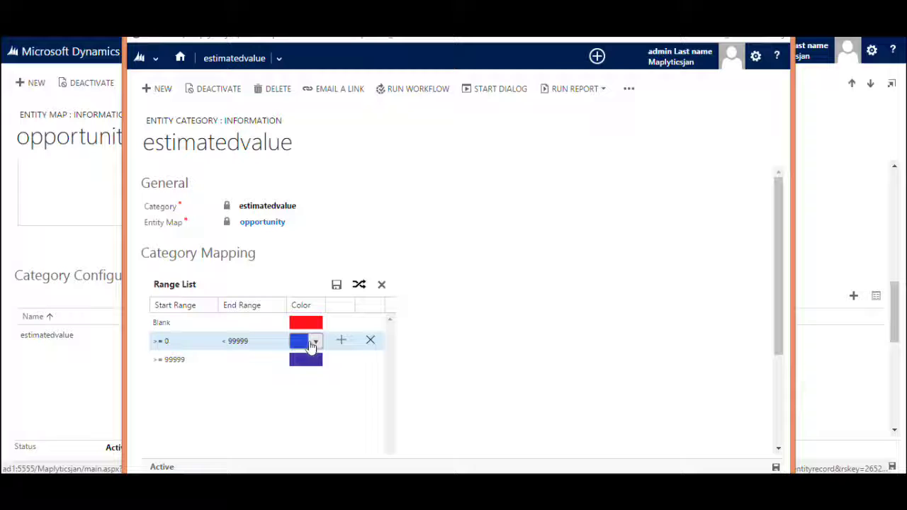
{"action": "left_click", "coordinate": [313, 342]}
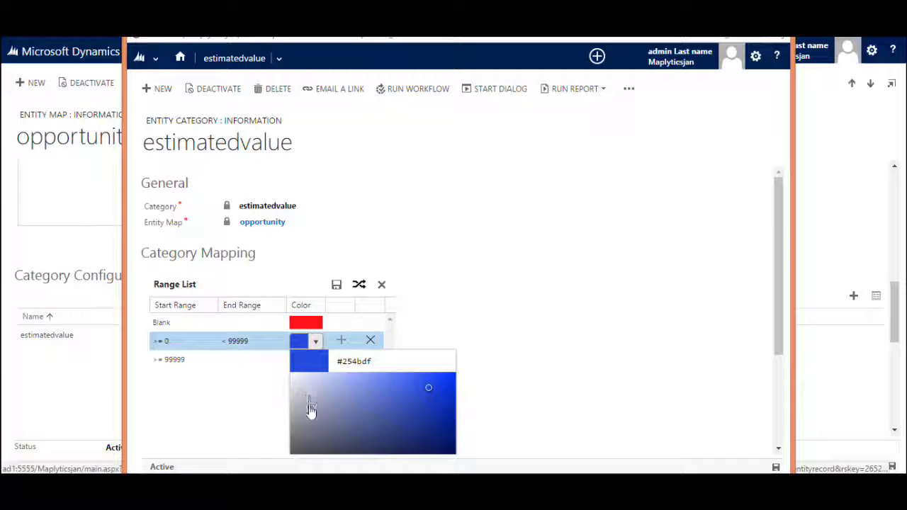
{"action": "left_click", "coordinate": [348, 385]}
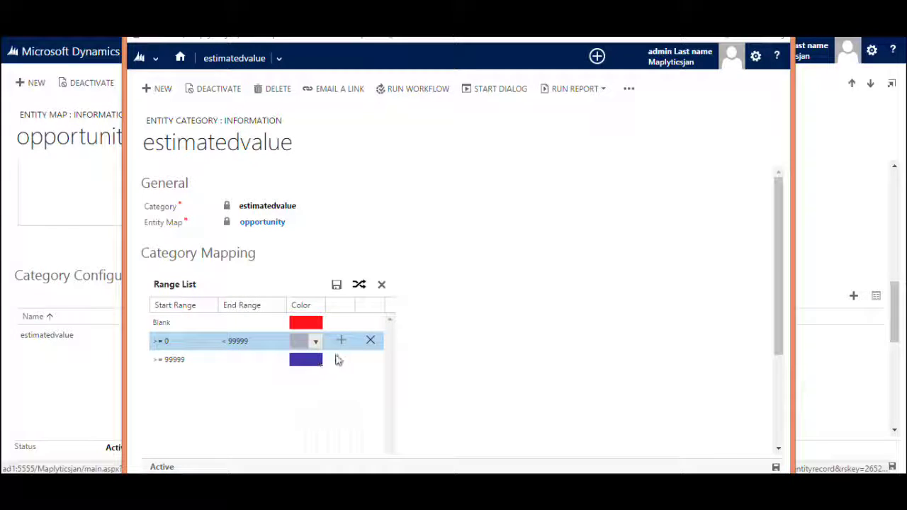
Colour the >= 99999 range deep red, save the ranges and close the category window.
{"action": "scroll", "coordinate": [324, 341], "scroll_direction": "down", "scroll_amount": 1}
{"action": "left_click", "coordinate": [312, 325]}
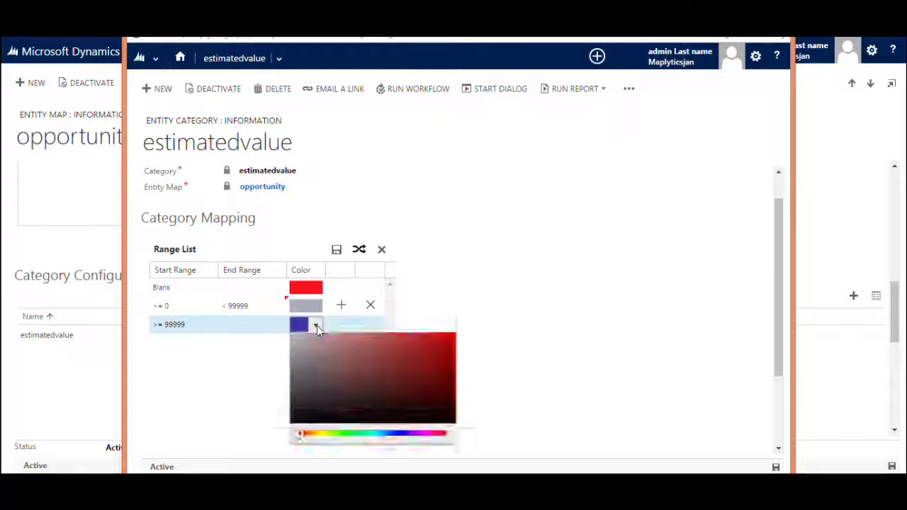
{"action": "scroll", "coordinate": [429, 408], "scroll_direction": "down", "scroll_amount": 2}
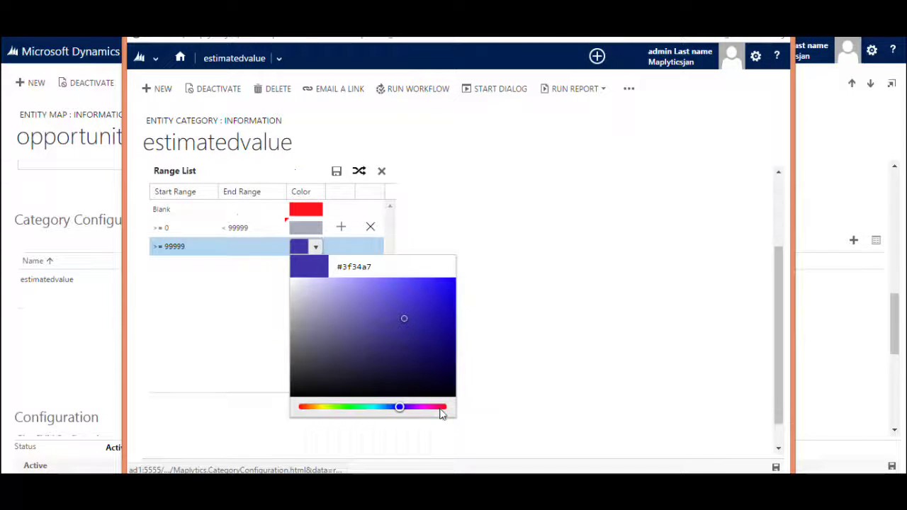
{"action": "left_click", "coordinate": [430, 407]}
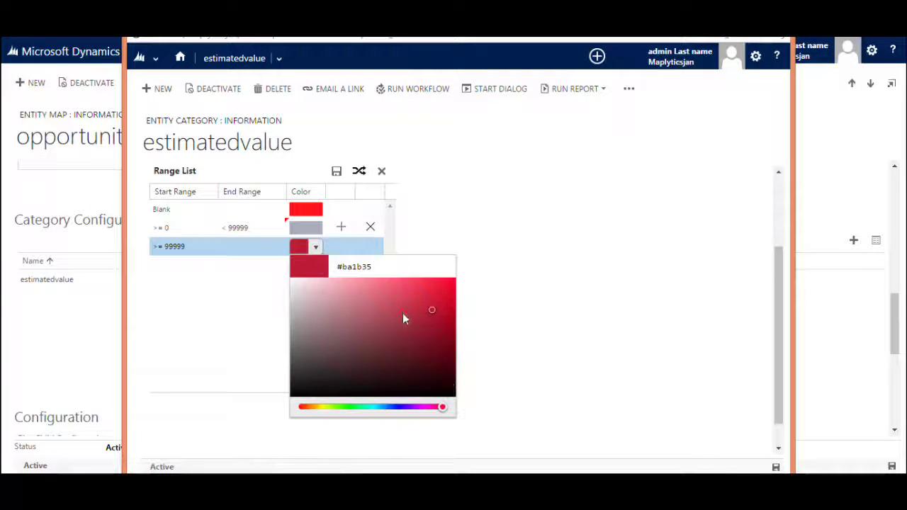
{"action": "left_click", "coordinate": [414, 283]}
{"action": "left_click", "coordinate": [336, 173]}
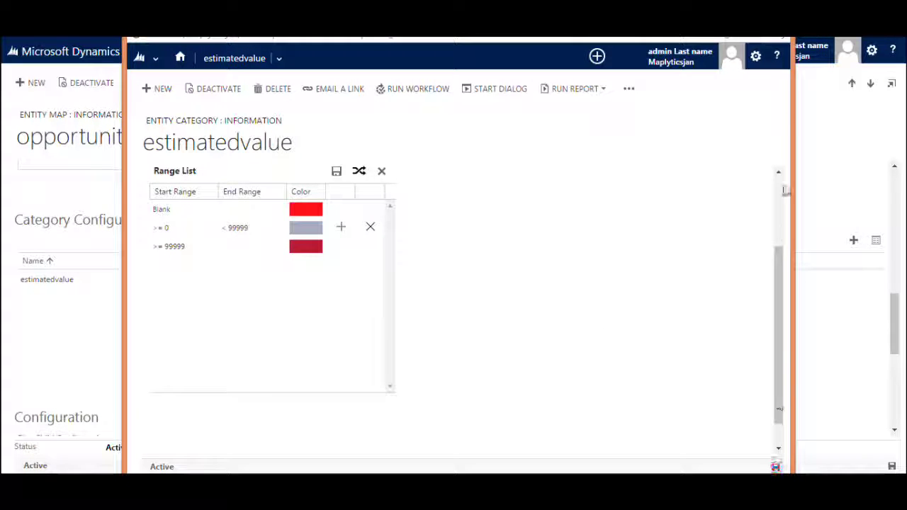
{"action": "left_click", "coordinate": [788, 41]}
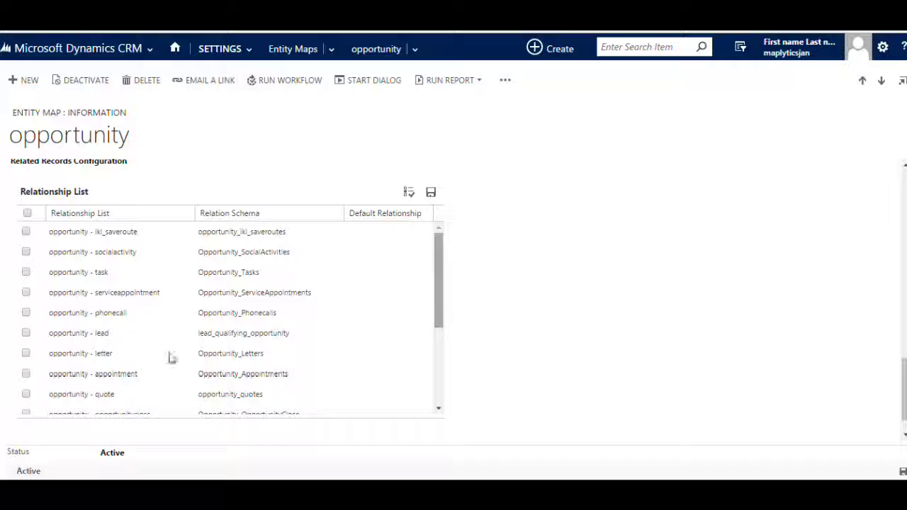
Include the opportunity - lead and opportunity - quote relationships with lead as default, and save.
{"action": "left_click", "coordinate": [26, 334]}
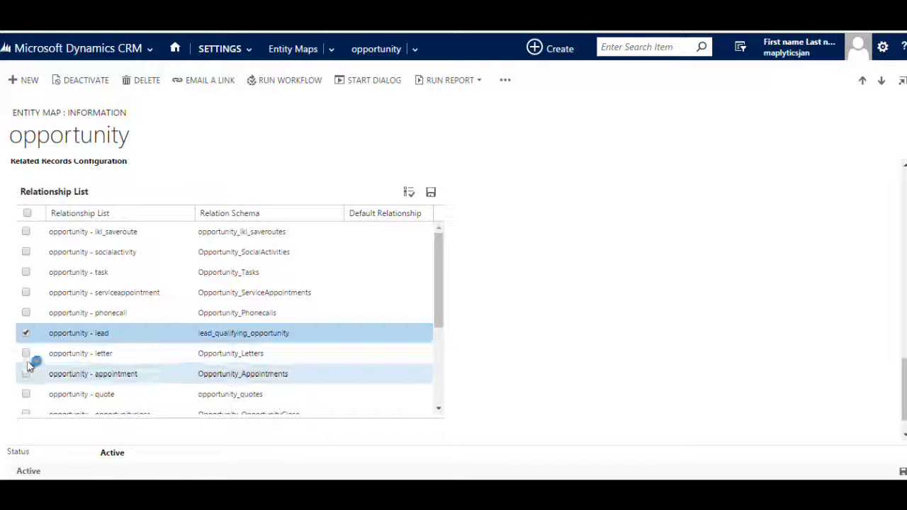
{"action": "left_click", "coordinate": [27, 394]}
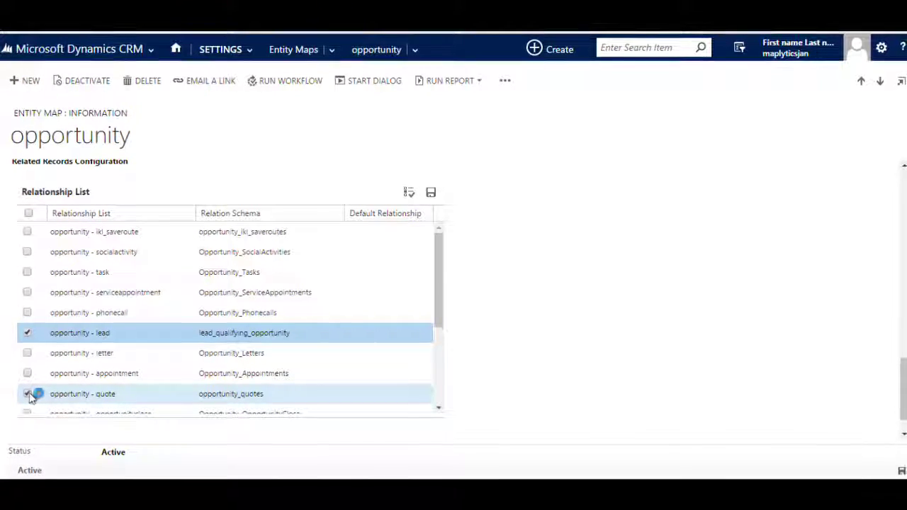
{"action": "left_click", "coordinate": [374, 340]}
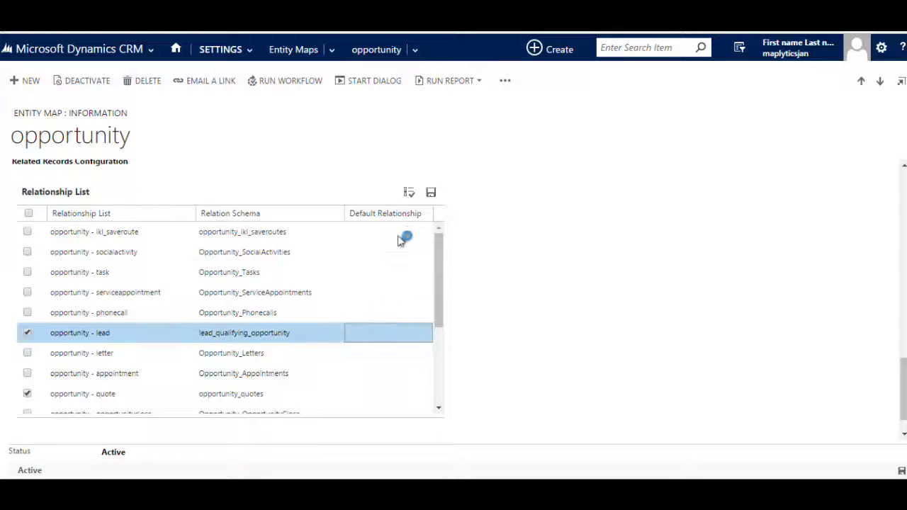
{"action": "left_click", "coordinate": [410, 192]}
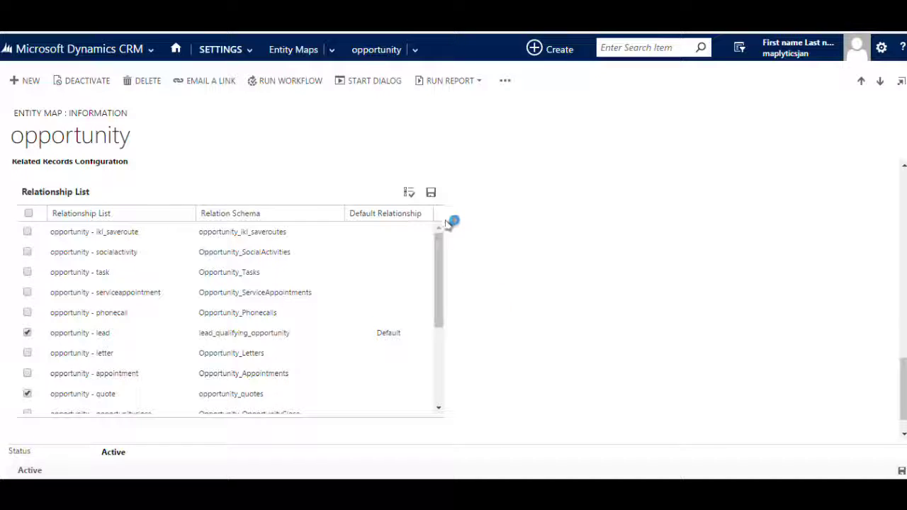
{"action": "left_click", "coordinate": [431, 193]}
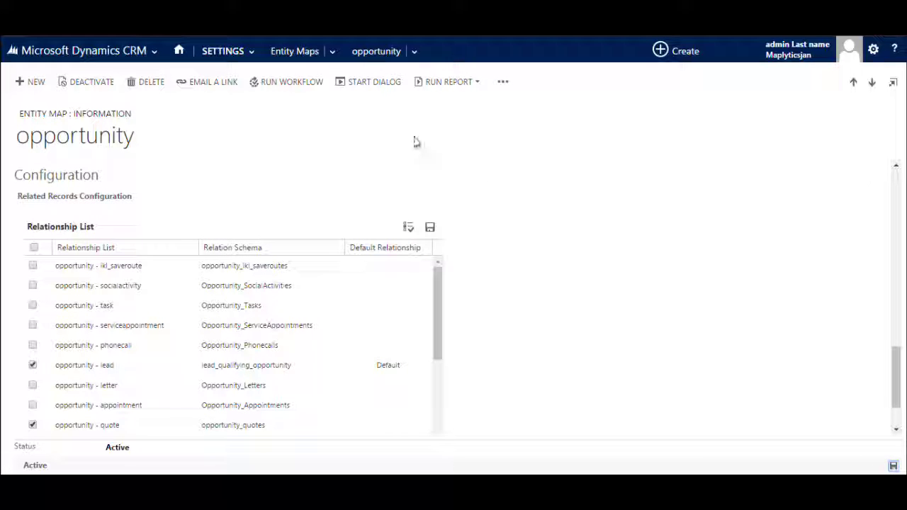
Leave Entity Maps and open My Open Opportunities in the Sales area.
{"action": "left_click", "coordinate": [295, 55]}
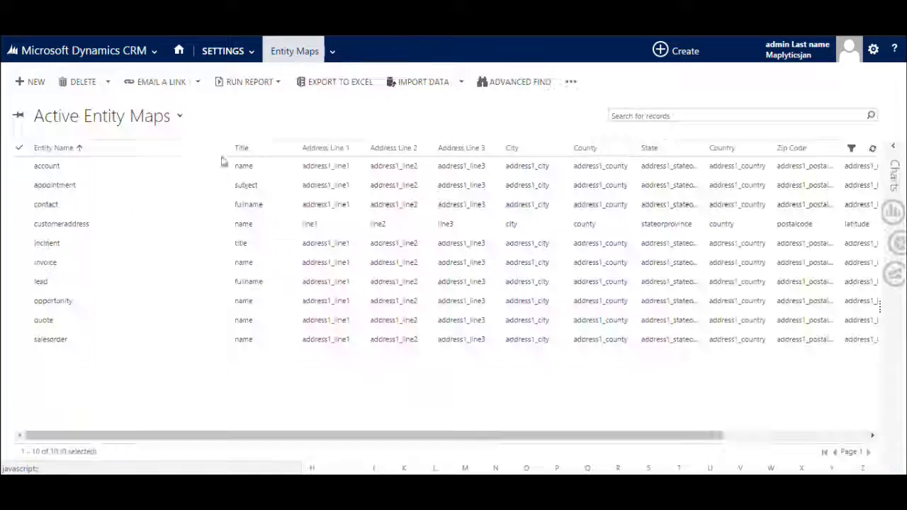
{"action": "left_click", "coordinate": [226, 51]}
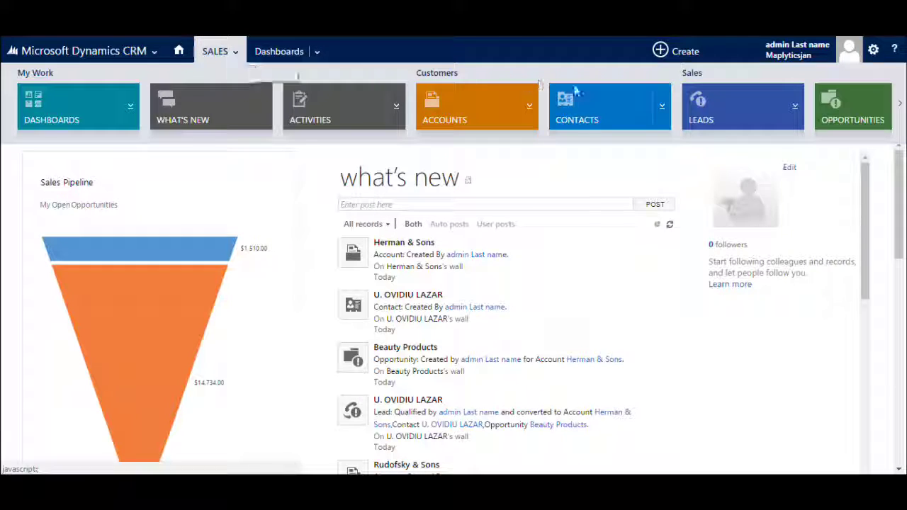
{"action": "left_click", "coordinate": [844, 118]}
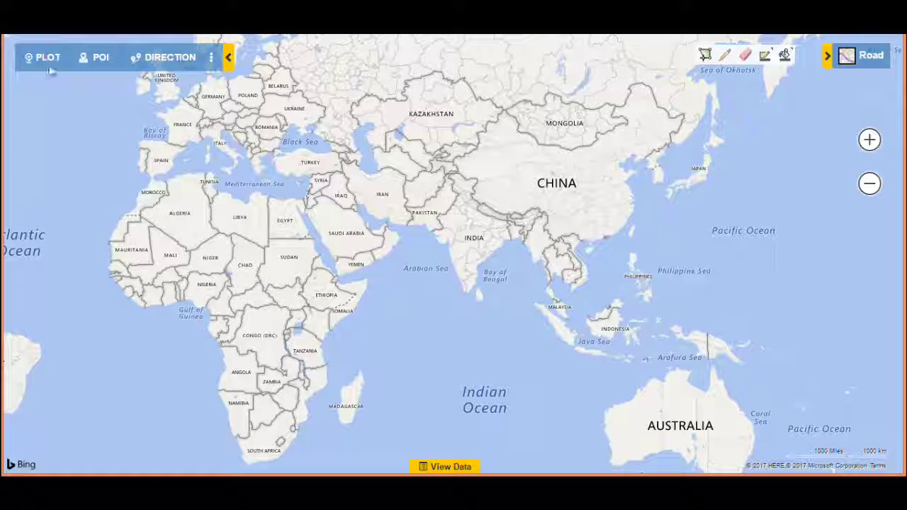
Plot the My Open Opportunities view as map pins and view the North Carolina opportunity's tooltip.
{"action": "left_click", "coordinate": [44, 62]}
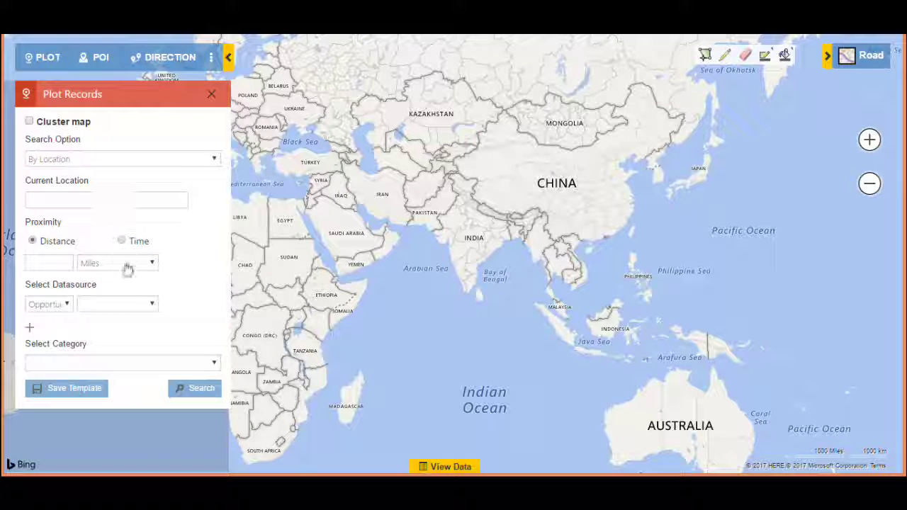
{"action": "left_click", "coordinate": [144, 305]}
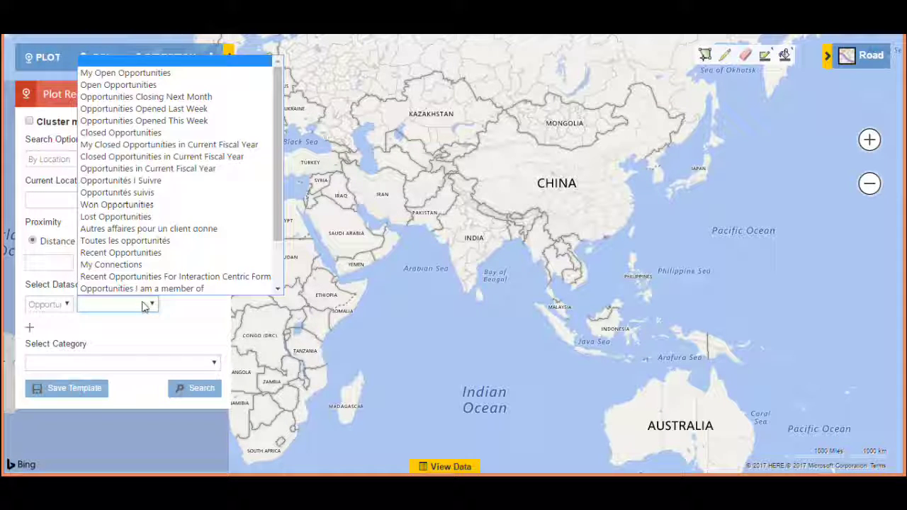
{"action": "left_click", "coordinate": [124, 72]}
{"action": "left_click", "coordinate": [187, 391]}
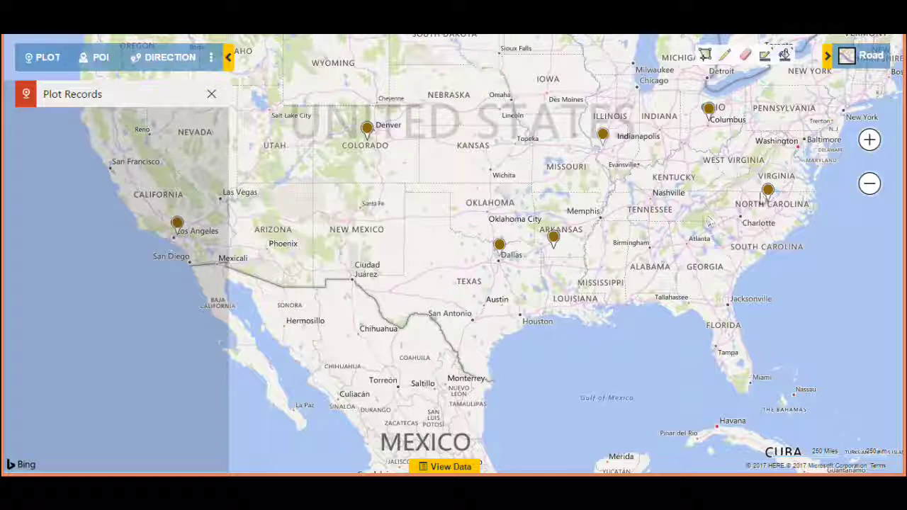
{"action": "left_click", "coordinate": [768, 192]}
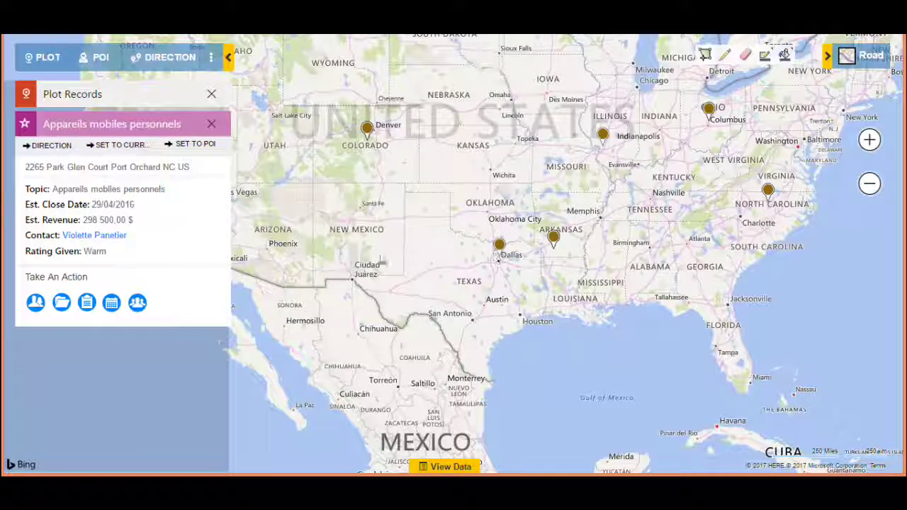